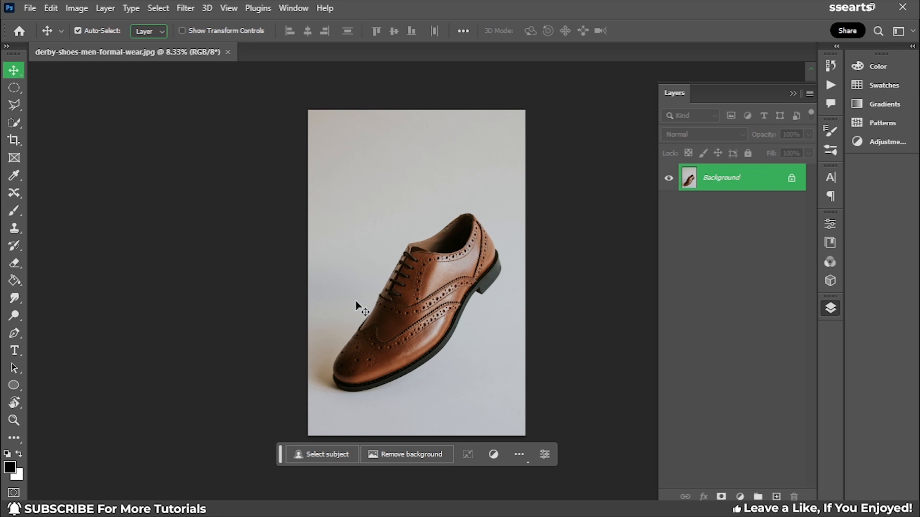
Select the shoe with Select Subject and add the missed part of the front sole using the Quick Selection tool.
click(165, 9)
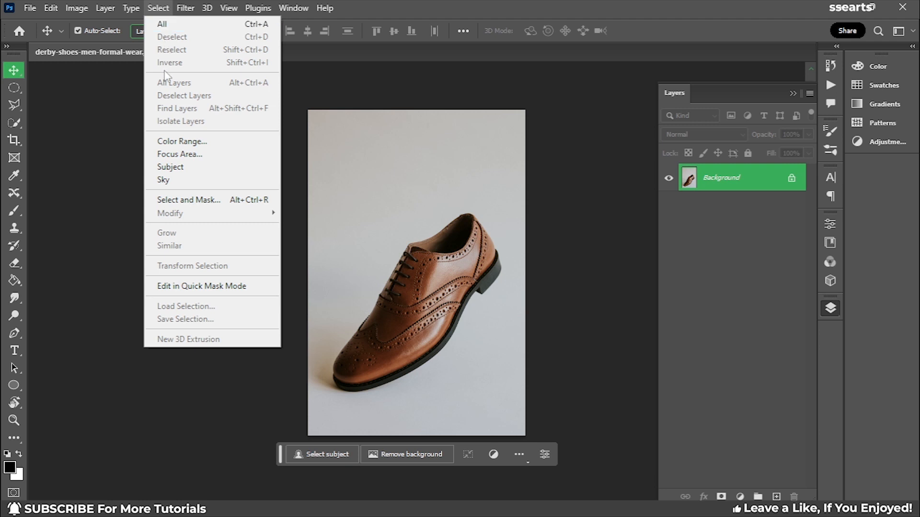
click(169, 166)
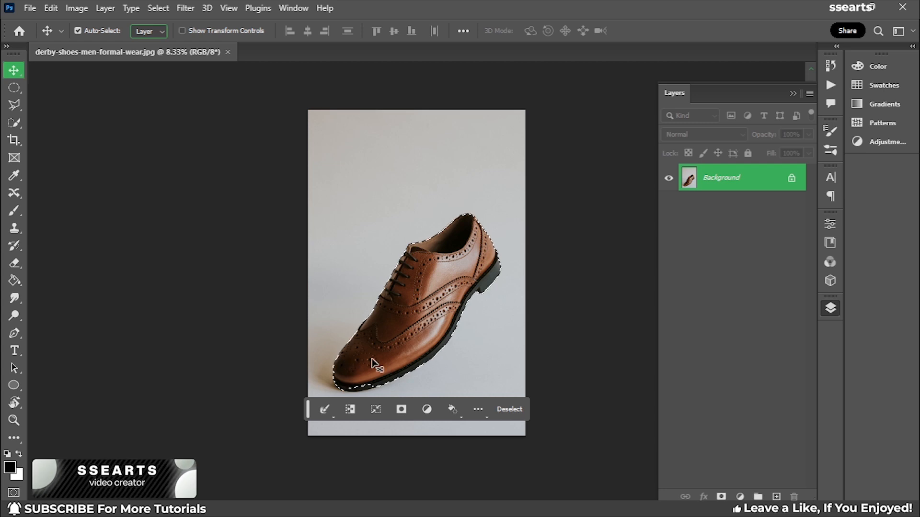
scroll(373, 369, down, 1)
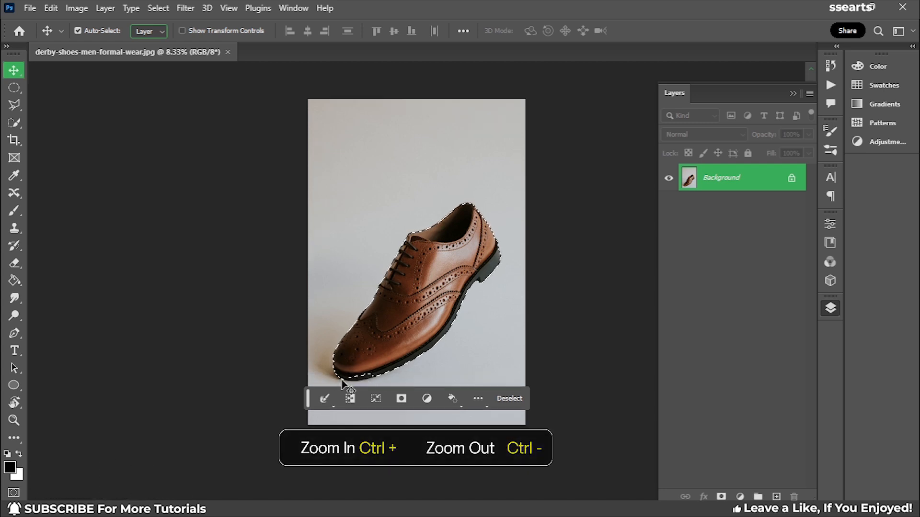
key(ctrl+plus)
key(ctrl+plus)
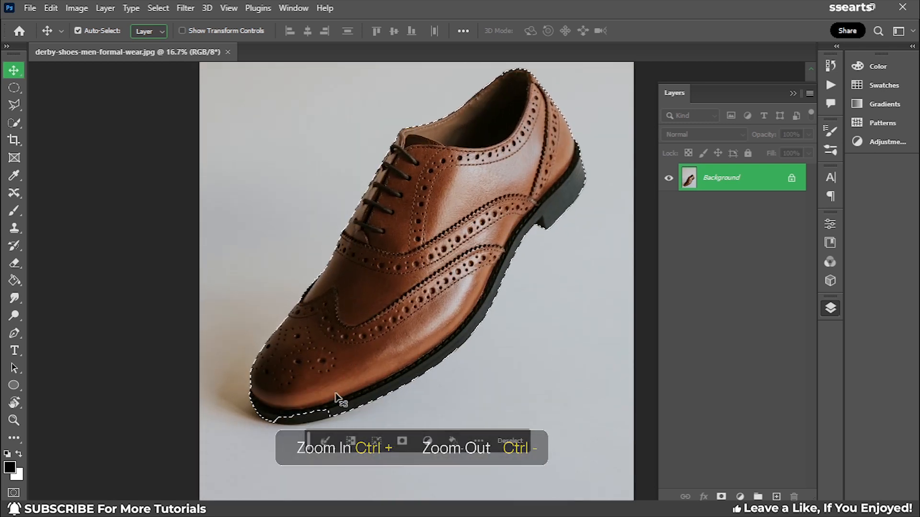
click(13, 126)
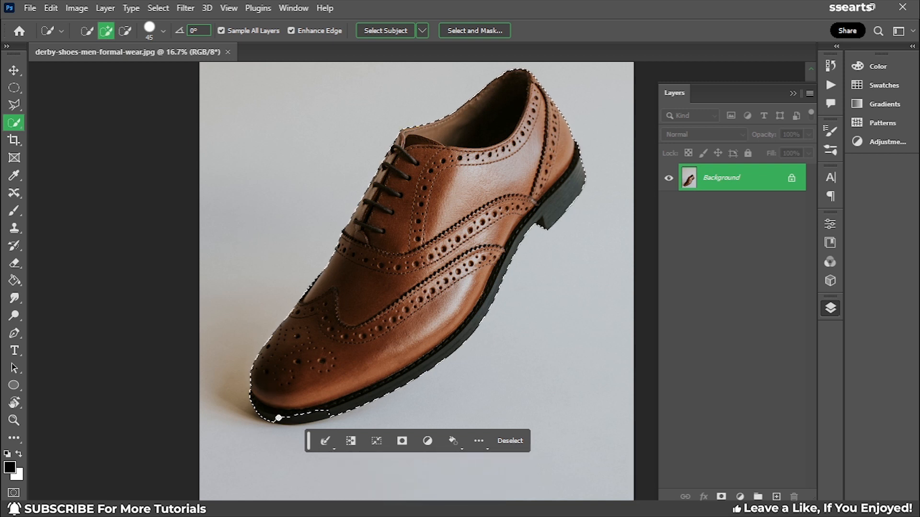
click(282, 417)
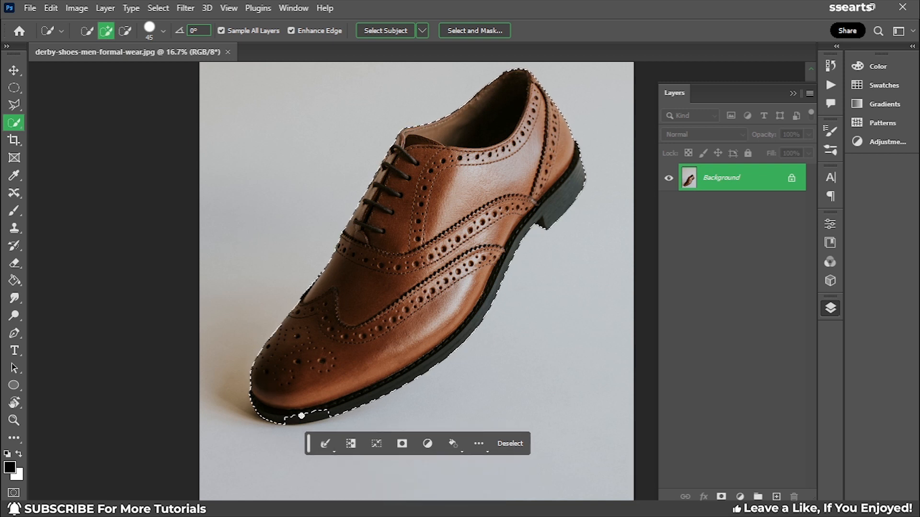
drag(302, 415, 307, 416)
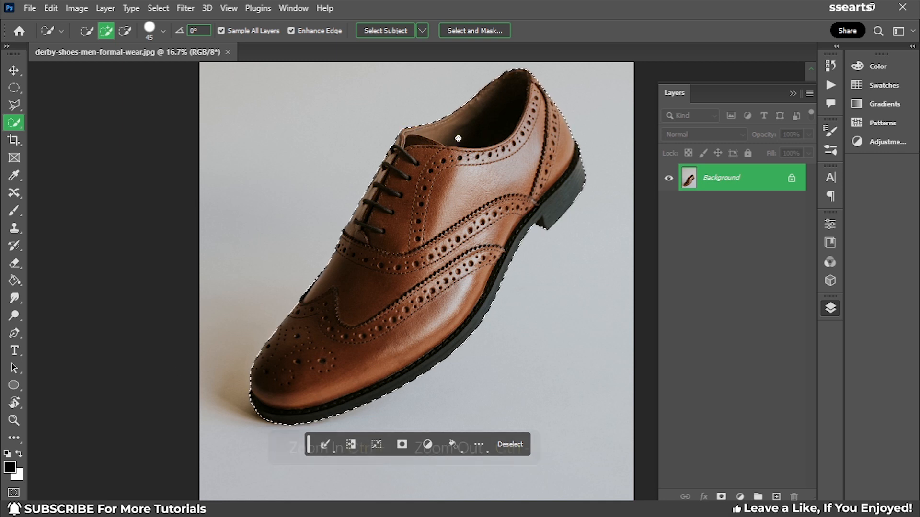
Mask out the background around the shoe by adding a layer mask from the selection.
key(ctrl+minus)
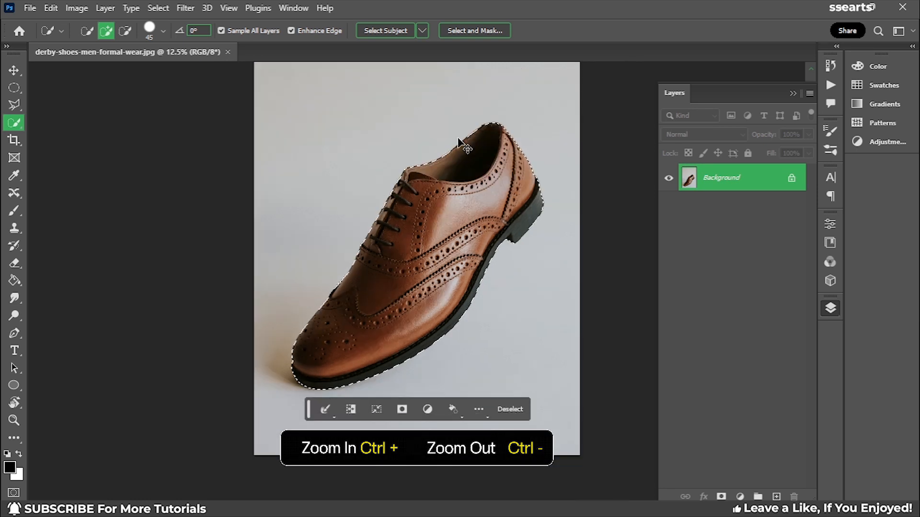
key(ctrl+minus)
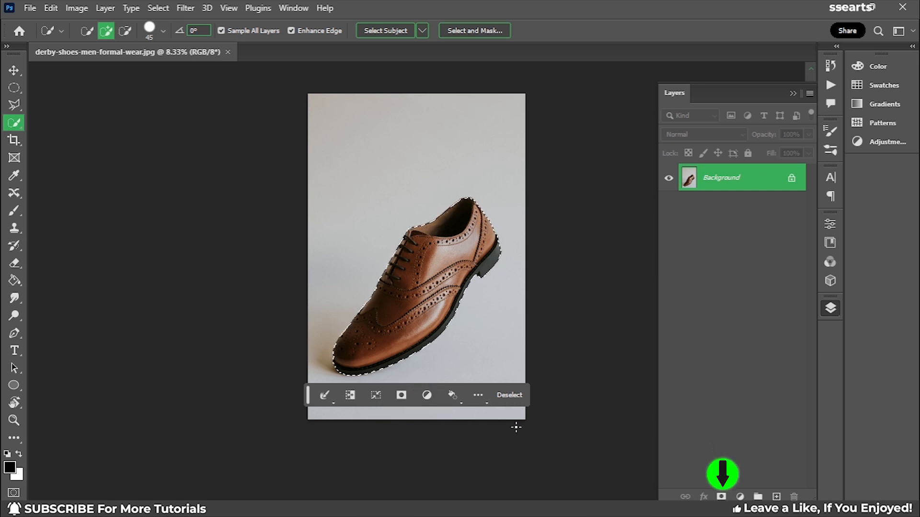
click(721, 497)
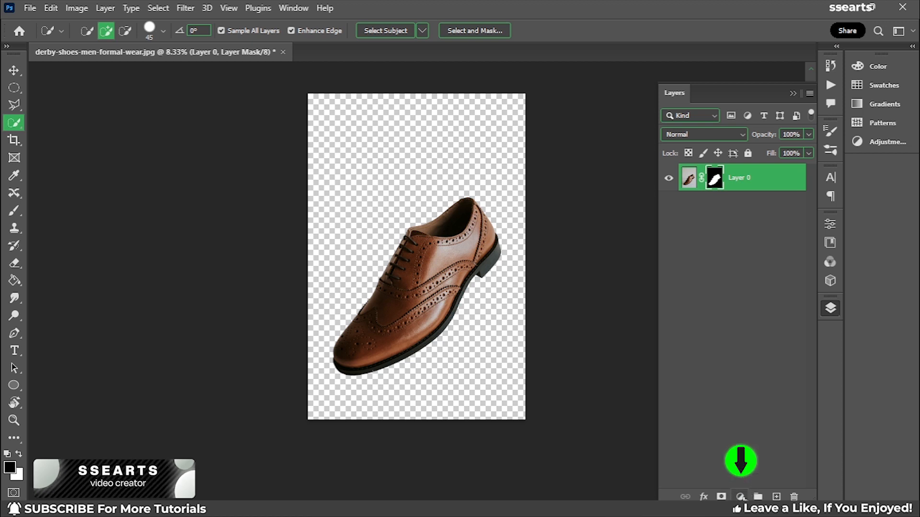
Add a Solid Color fill layer in pale yellow d7d89c and place it beneath the shoe layer.
click(741, 497)
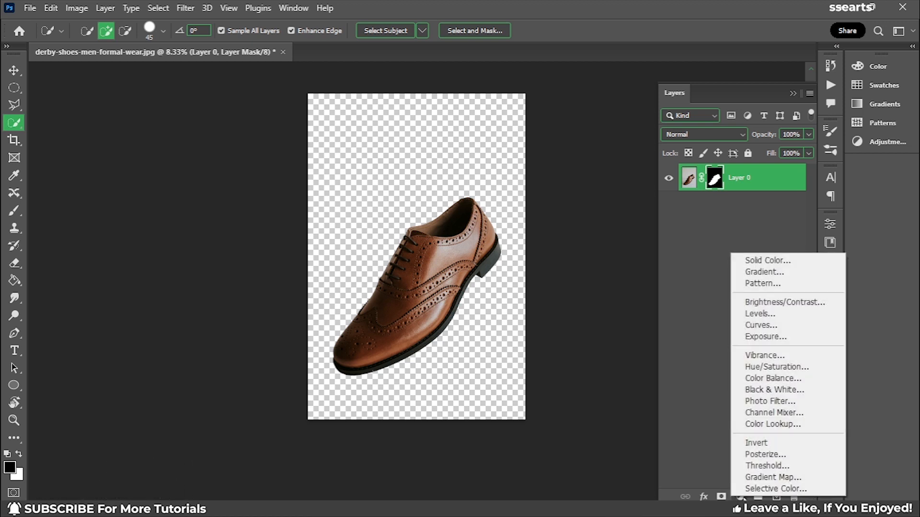
click(761, 261)
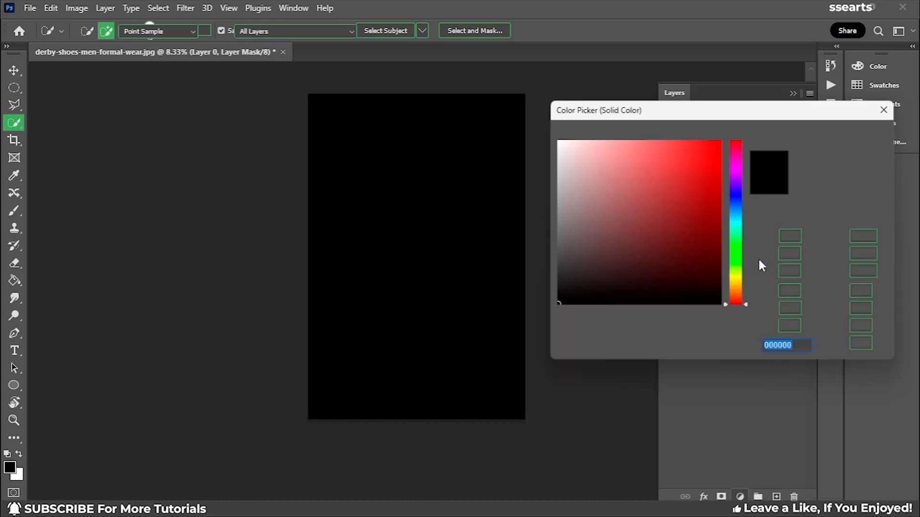
click(739, 279)
drag(605, 158, 600, 163)
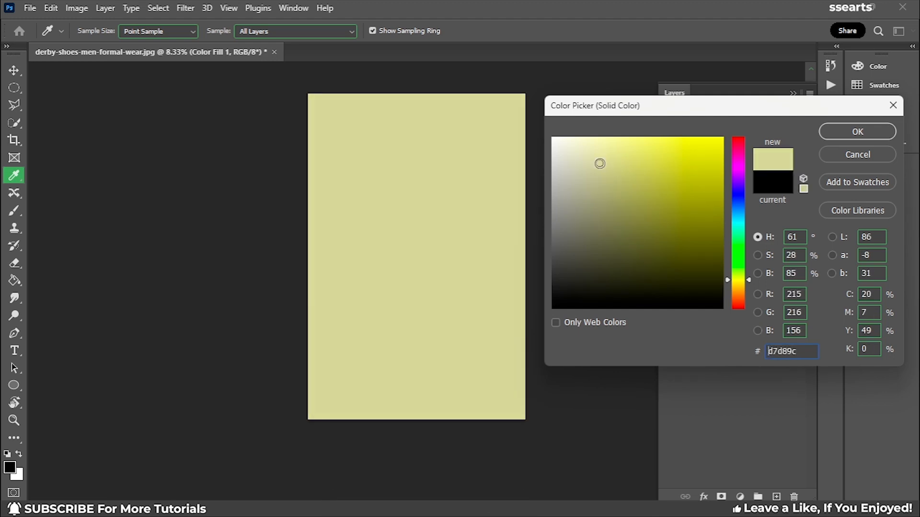
click(855, 133)
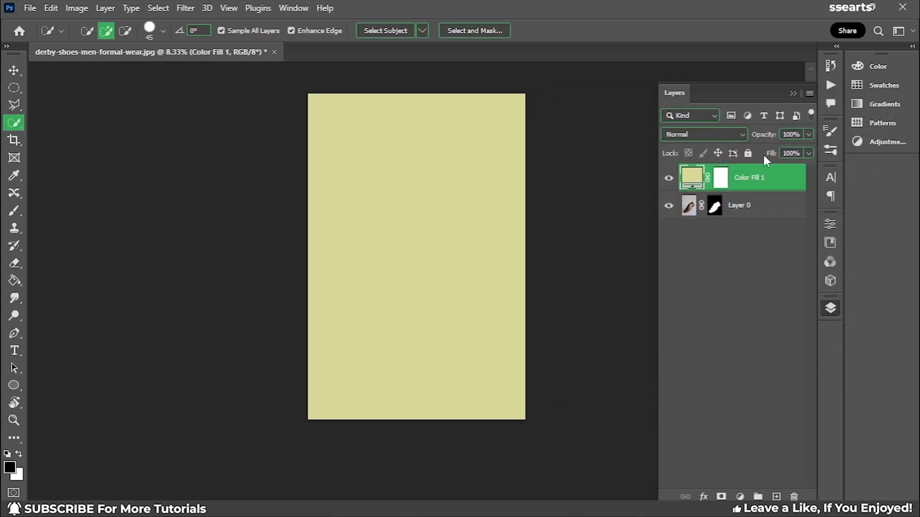
drag(768, 178, 768, 218)
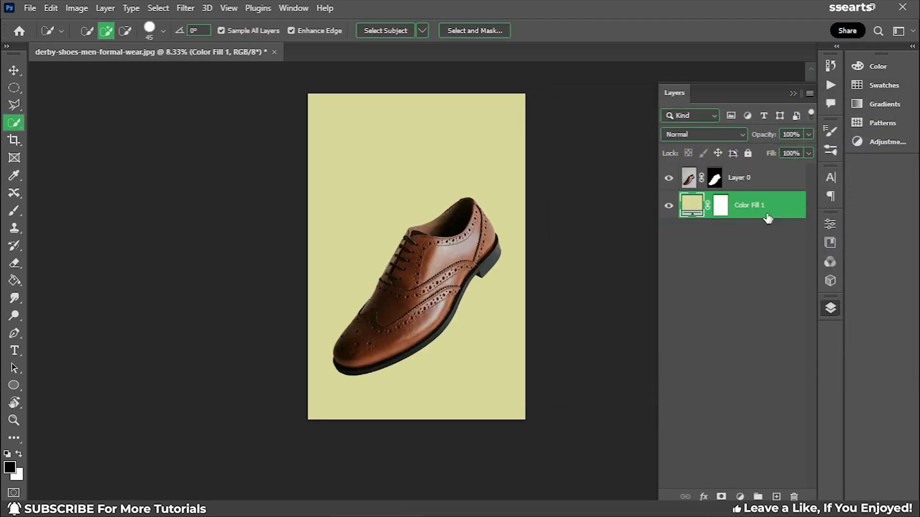
Switch to the Brush tool and create an empty layer between the shoe and the colour fill.
click(13, 70)
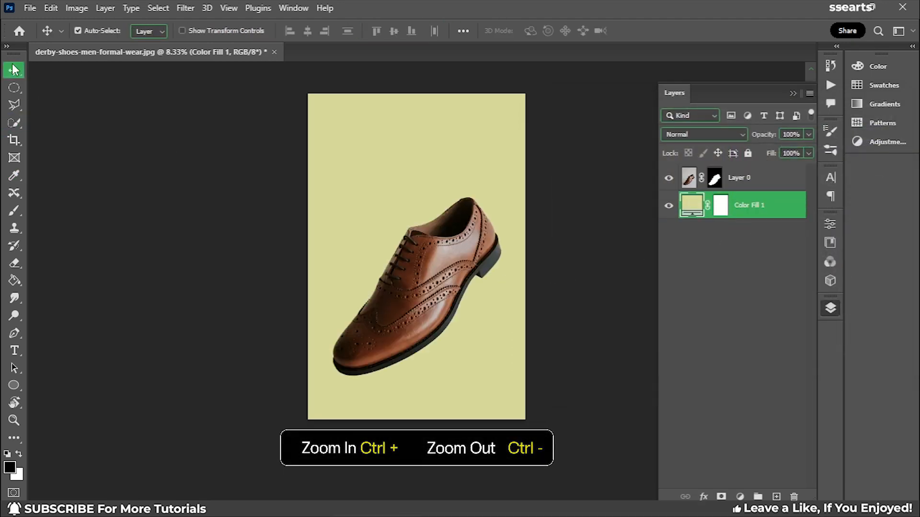
scroll(440, 269, down, 1)
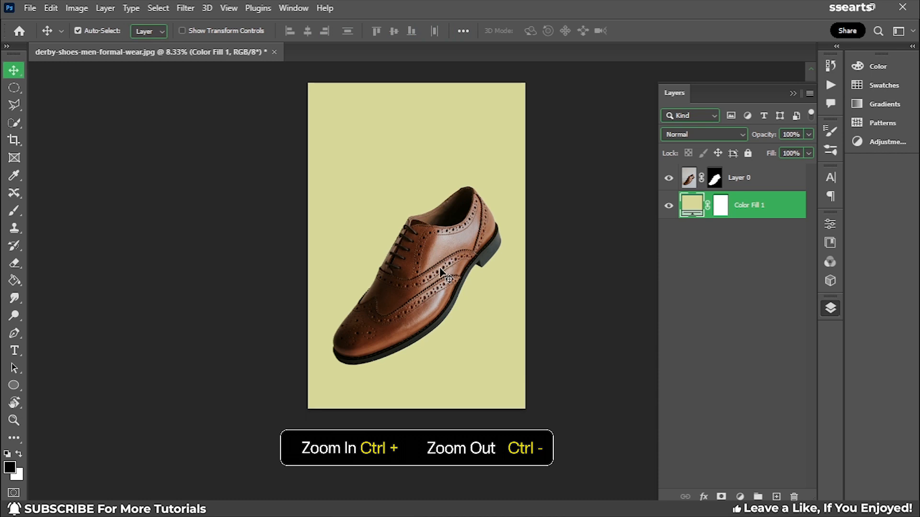
key(ctrl+plus)
key(ctrl+plus)
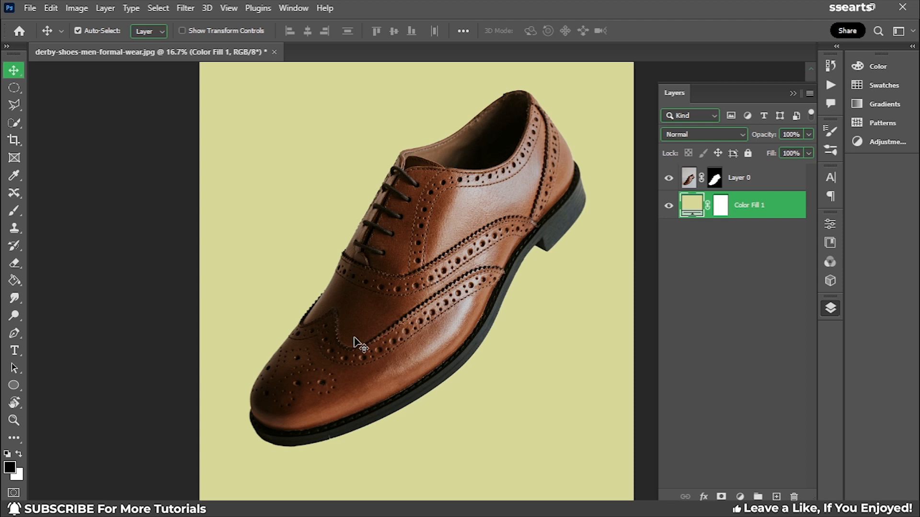
scroll(348, 350, down, 1)
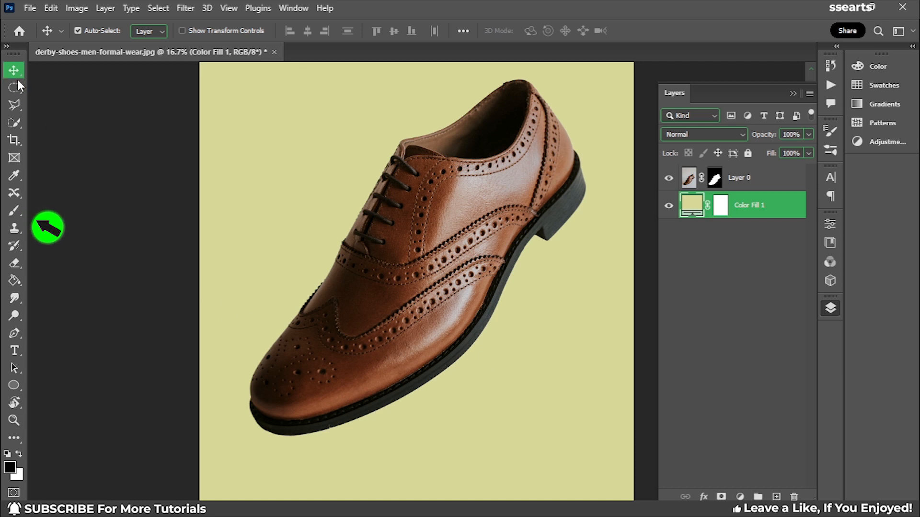
click(14, 211)
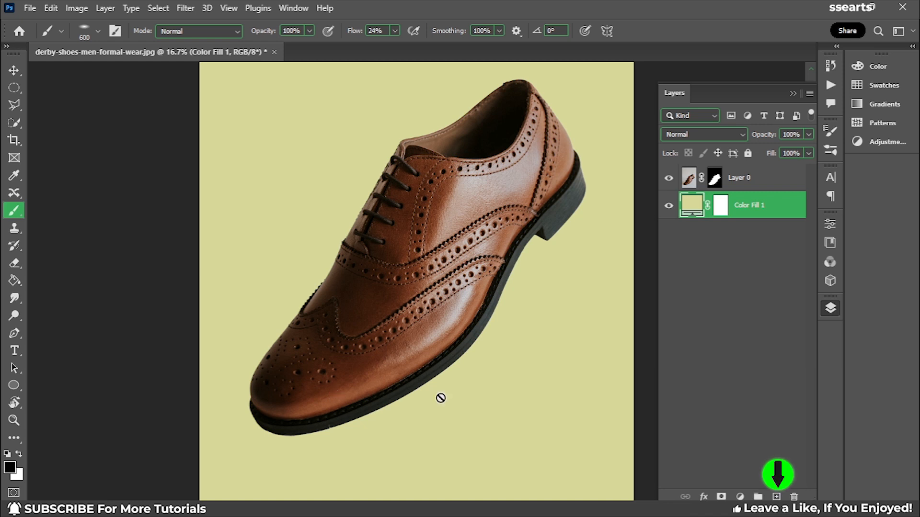
click(776, 496)
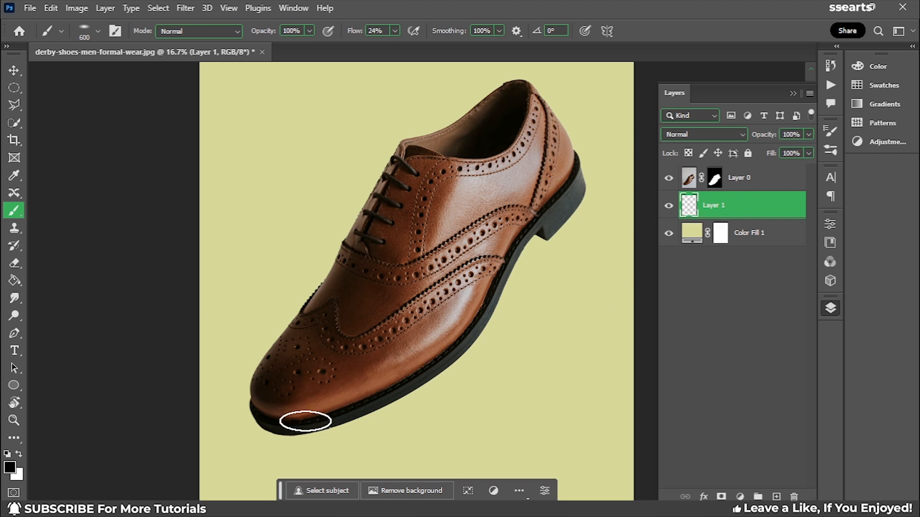
Choose the Soft Round brush, flatten its tip into a horizontal ellipse and keep Layer 1 active.
right_click(305, 422)
click(363, 436)
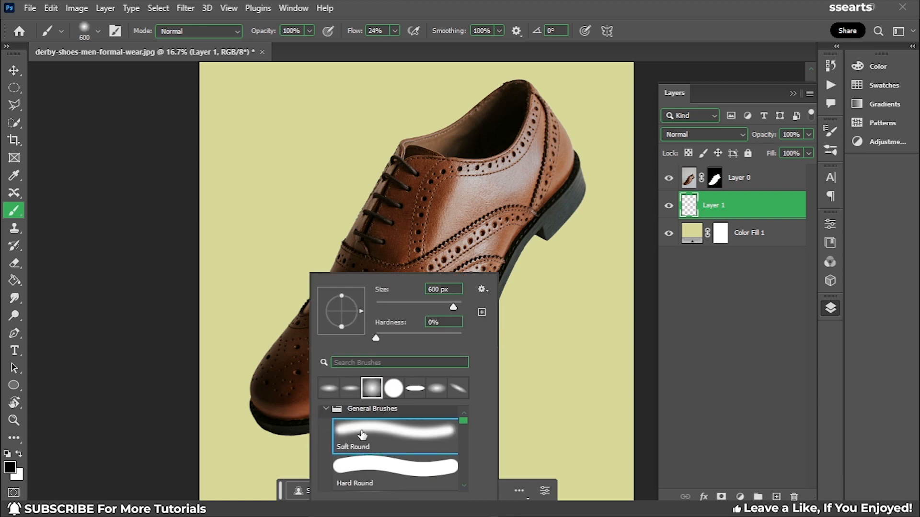
click(62, 176)
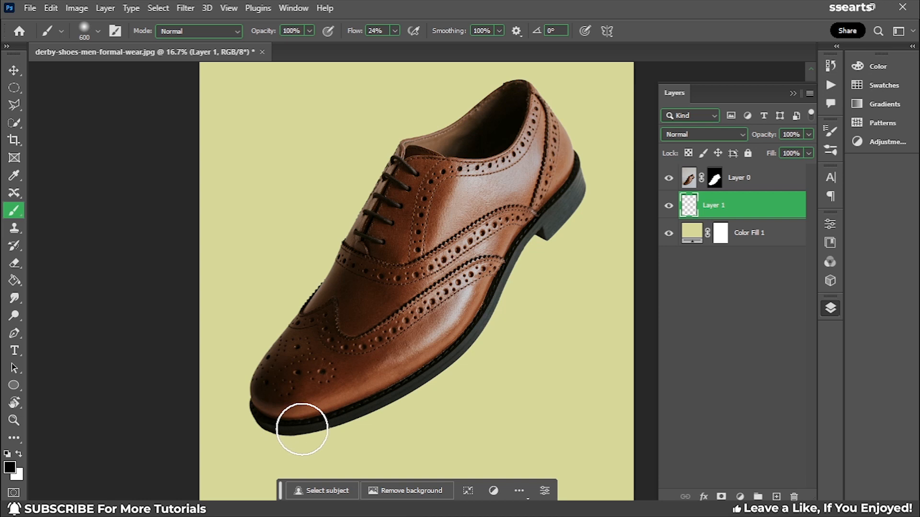
right_click(327, 424)
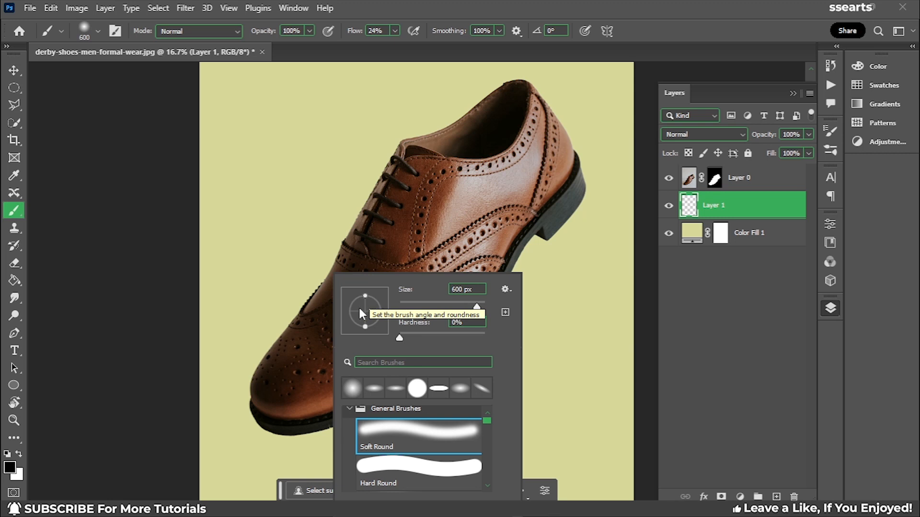
drag(365, 295, 365, 302)
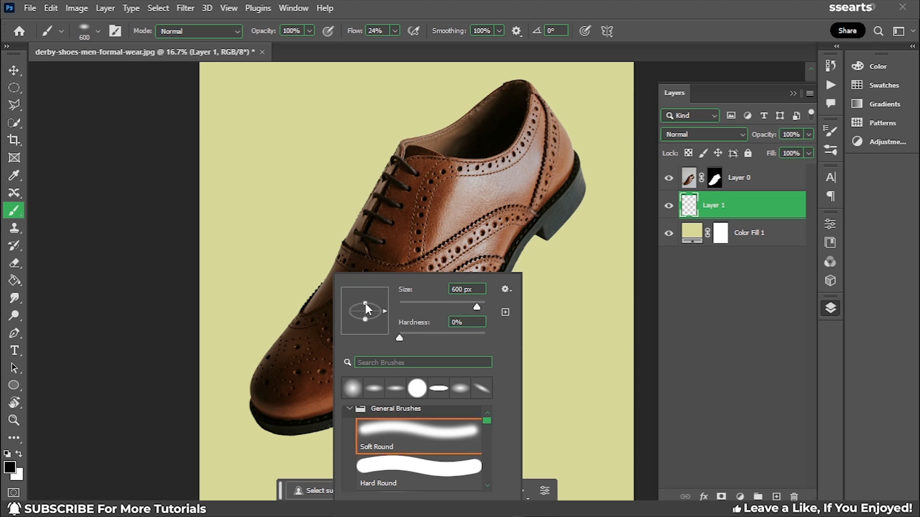
click(714, 354)
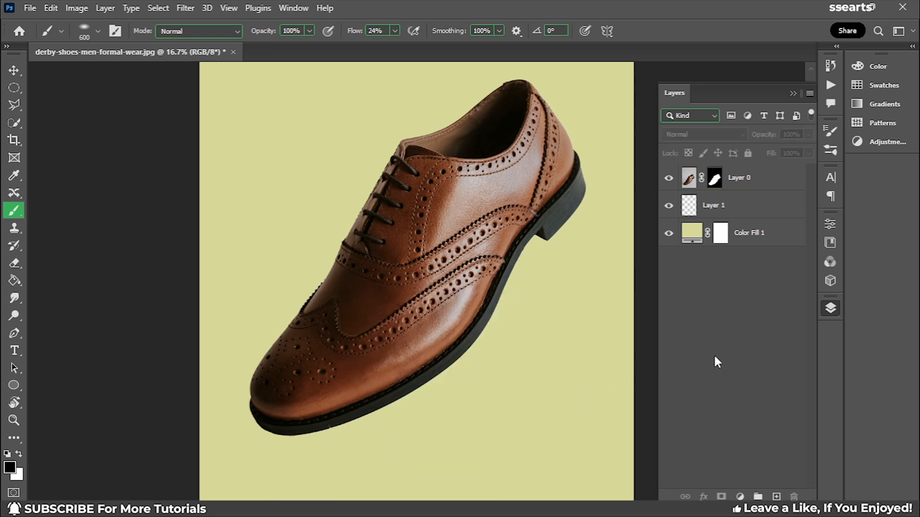
click(754, 216)
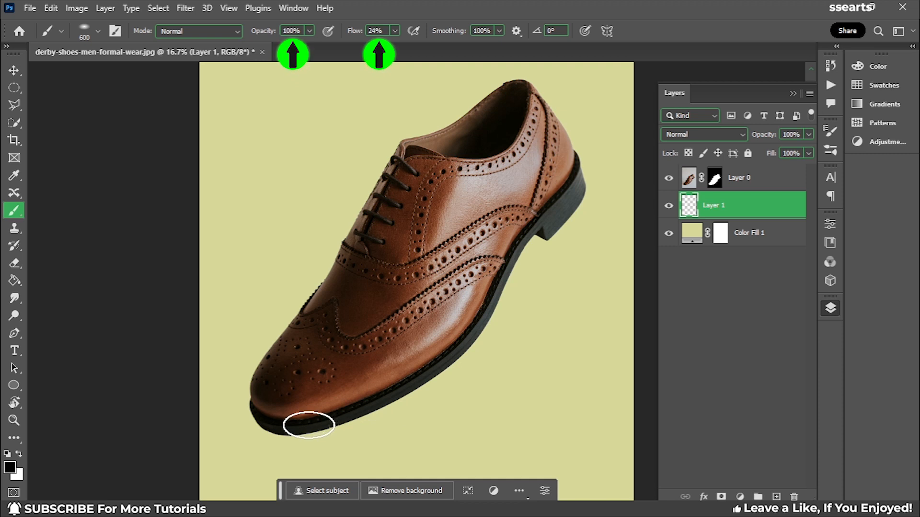
Set the brush flow to 25% and paint a soft black shadow along the underside of the shoe's front sole on Layer 1.
click(395, 30)
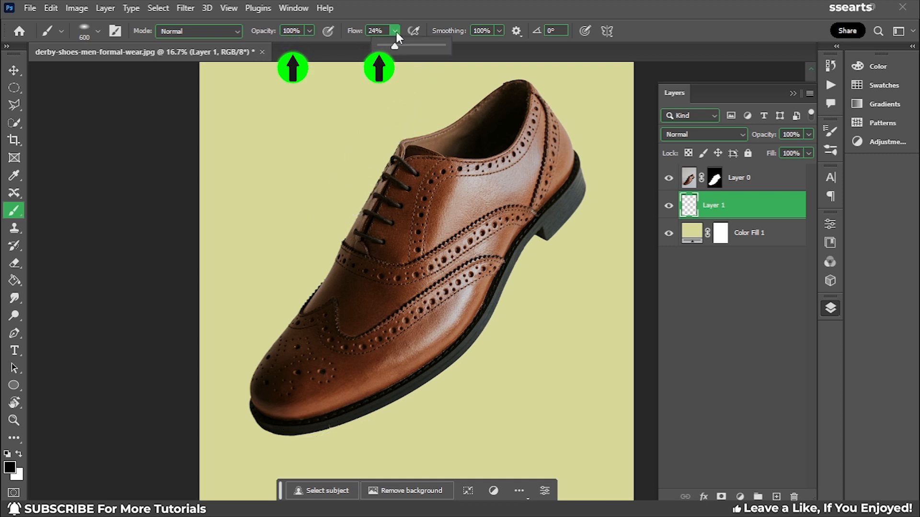
click(384, 29)
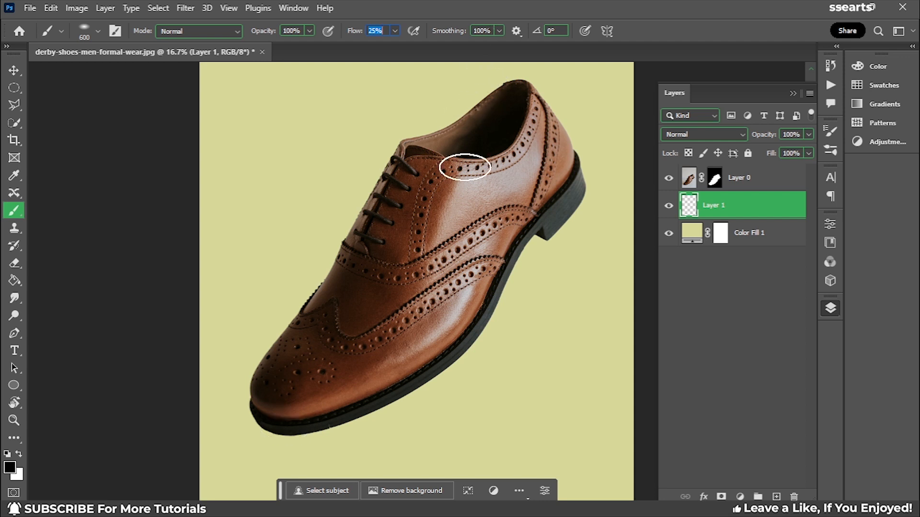
mouse_move(294, 427)
mouse_down()
mouse_move(402, 393)
mouse_move(487, 315)
mouse_move(294, 427)
mouse_move(442, 352)
mouse_move(459, 333)
mouse_move(286, 425)
mouse_move(319, 420)
mouse_move(440, 344)
mouse_move(289, 429)
mouse_move(382, 386)
mouse_move(443, 343)
mouse_move(396, 386)
mouse_move(283, 413)
mouse_move(283, 423)
mouse_move(346, 406)
mouse_move(346, 415)
mouse_move(340, 411)
mouse_move(413, 362)
mouse_move(383, 396)
mouse_move(423, 348)
mouse_move(280, 426)
mouse_move(350, 404)
mouse_move(296, 415)
mouse_move(285, 428)
mouse_move(417, 334)
mouse_move(301, 423)
mouse_move(360, 408)
mouse_move(445, 346)
mouse_move(388, 391)
mouse_move(413, 372)
mouse_up()
scroll(378, 340, down, 1)
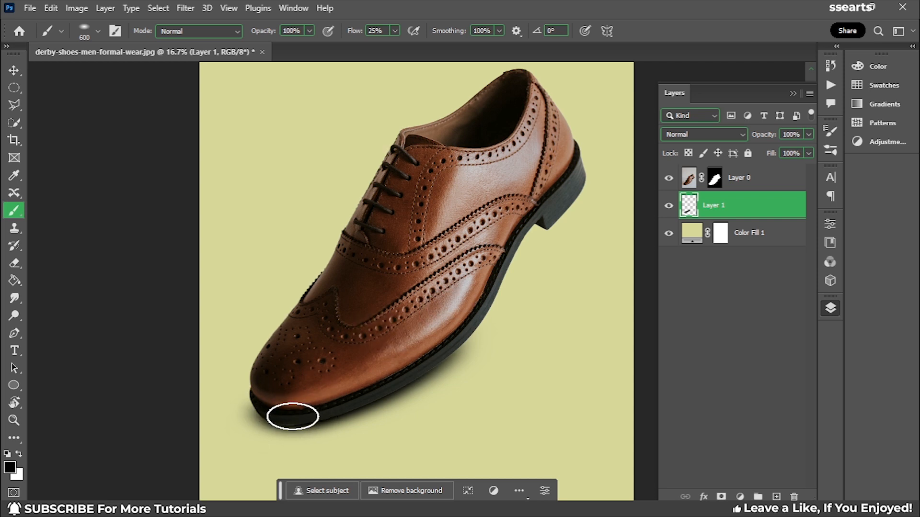
scroll(392, 313, up, 2)
click(15, 70)
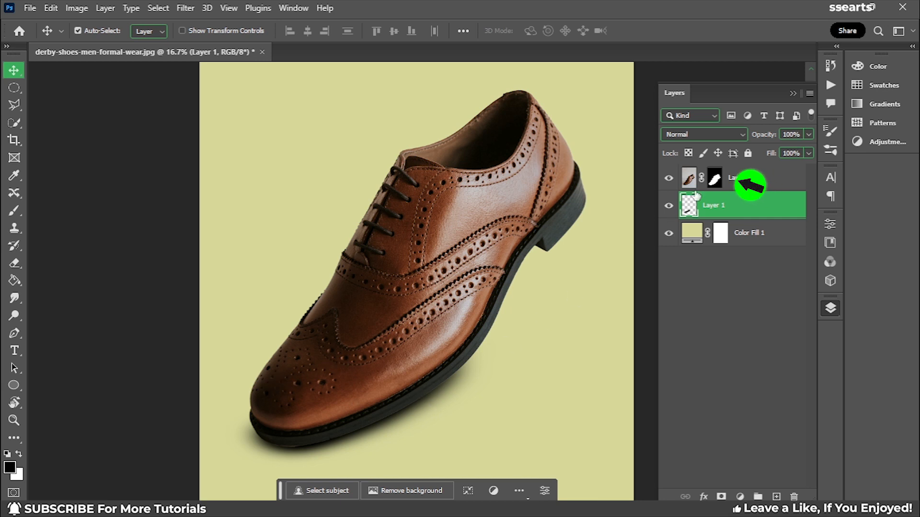
Refine Layer 0's mask in Select and Mask with Decontaminate Colors enabled and output to New Layer with Layer Mask.
click(733, 177)
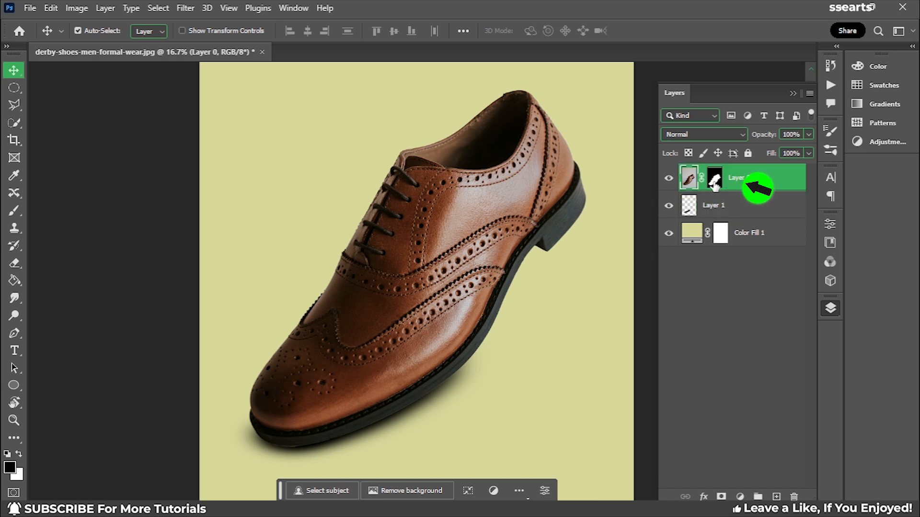
double_click(717, 179)
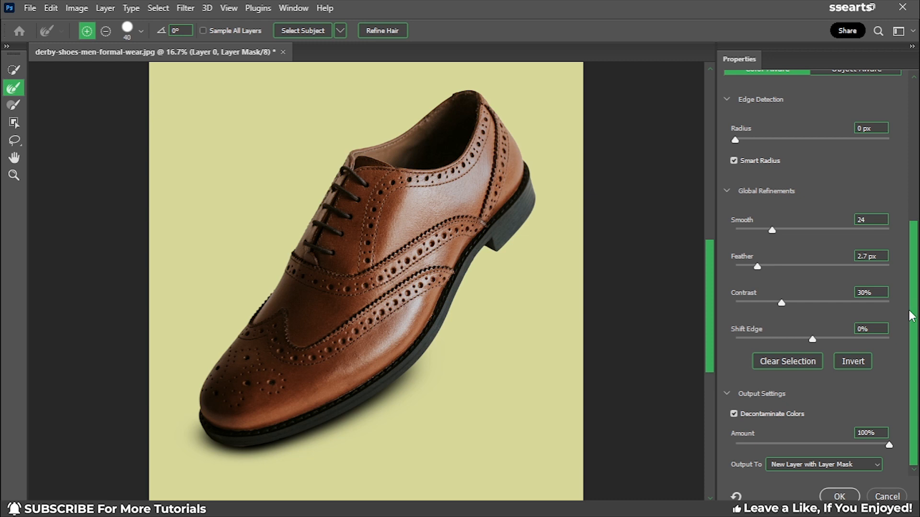
click(734, 414)
scroll(916, 381, up, 5)
scroll(916, 381, down, 5)
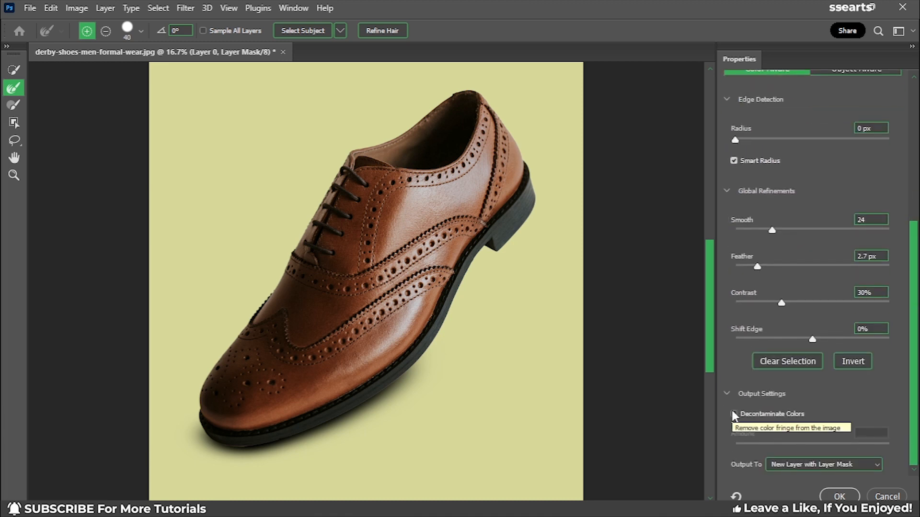
click(747, 411)
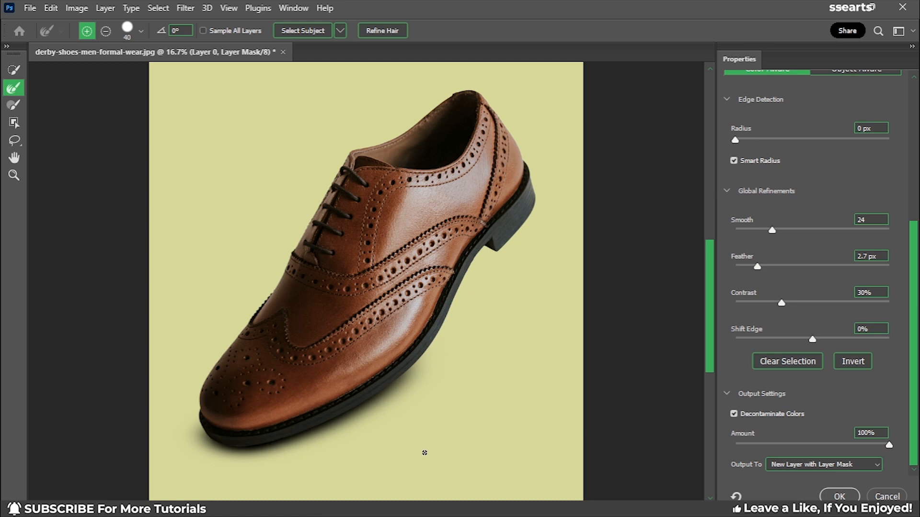
click(847, 497)
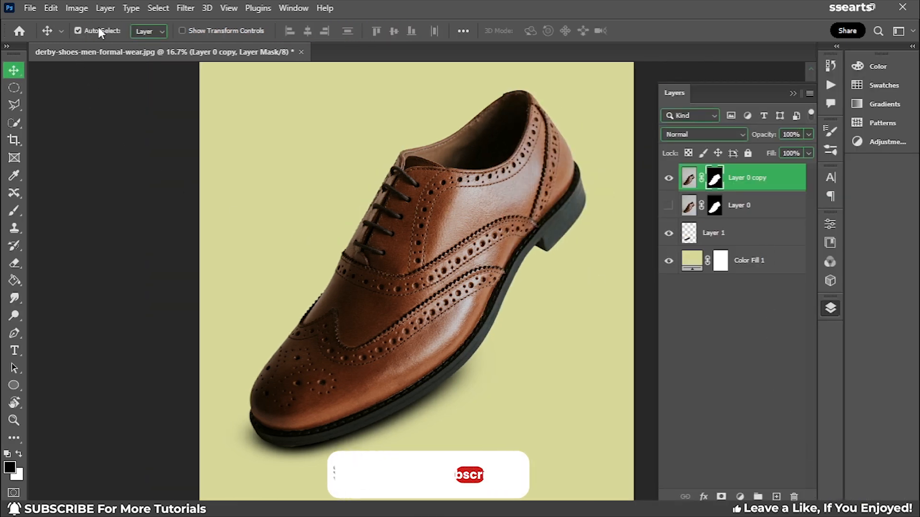
click(228, 8)
click(243, 134)
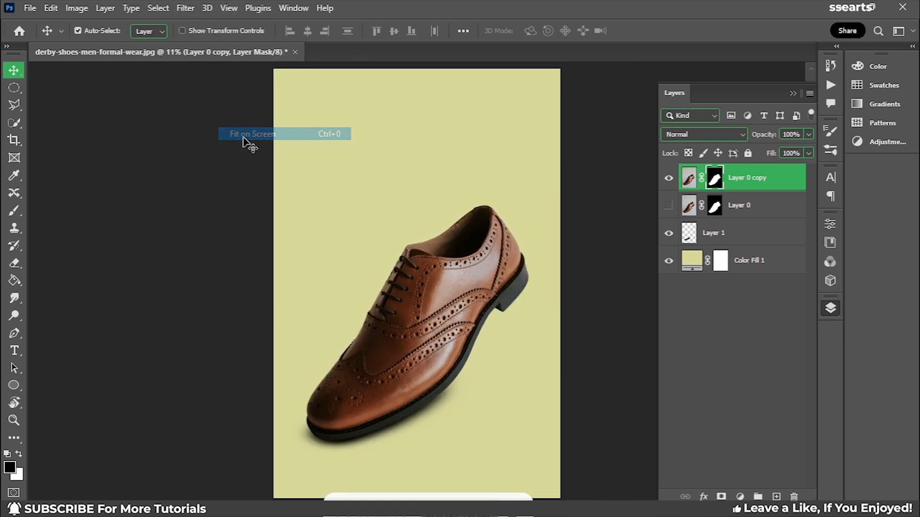